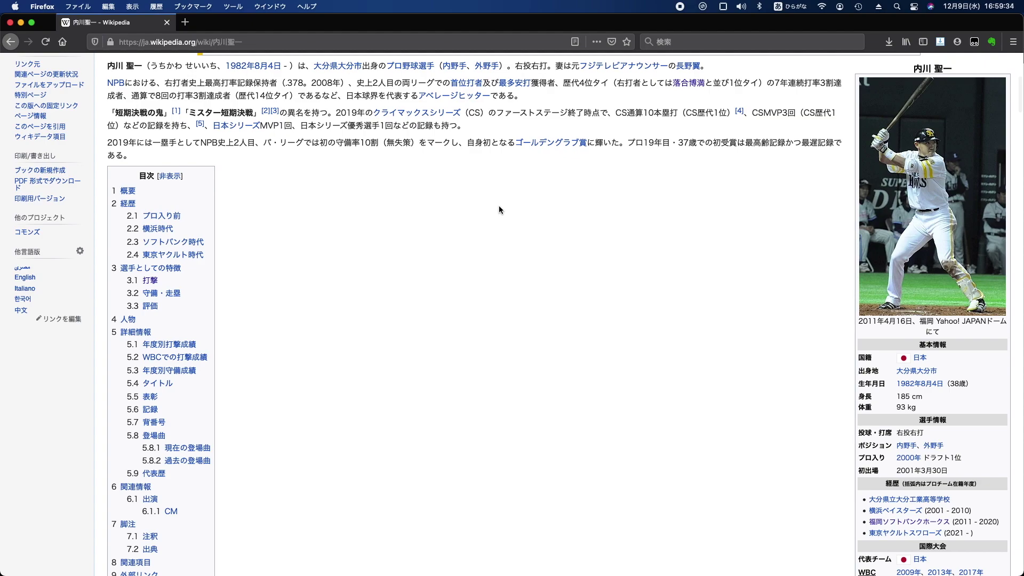
- Read the baseball player's article from the introduction through the career history to the 東京ヤクルト時代 section
scroll(498, 206, "up", 1)
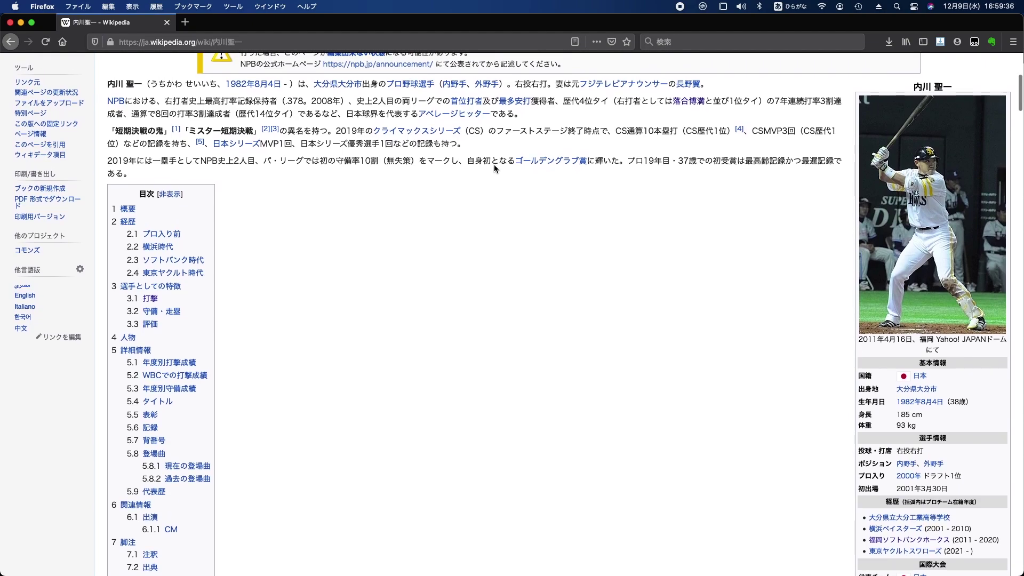
triple_click(471, 161)
left_click(471, 161)
scroll(472, 155, "down", 10)
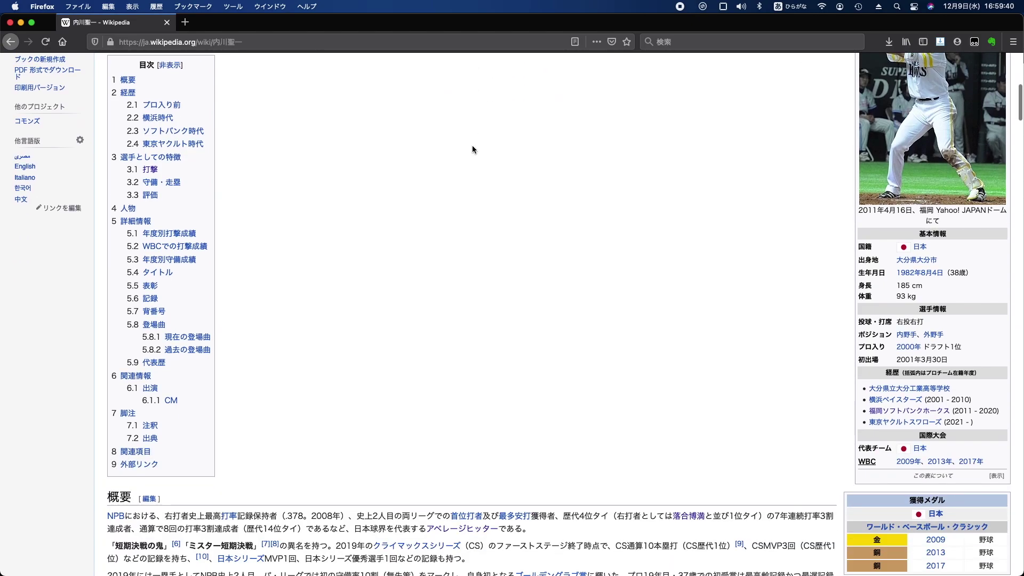
scroll(471, 149, "down", 5)
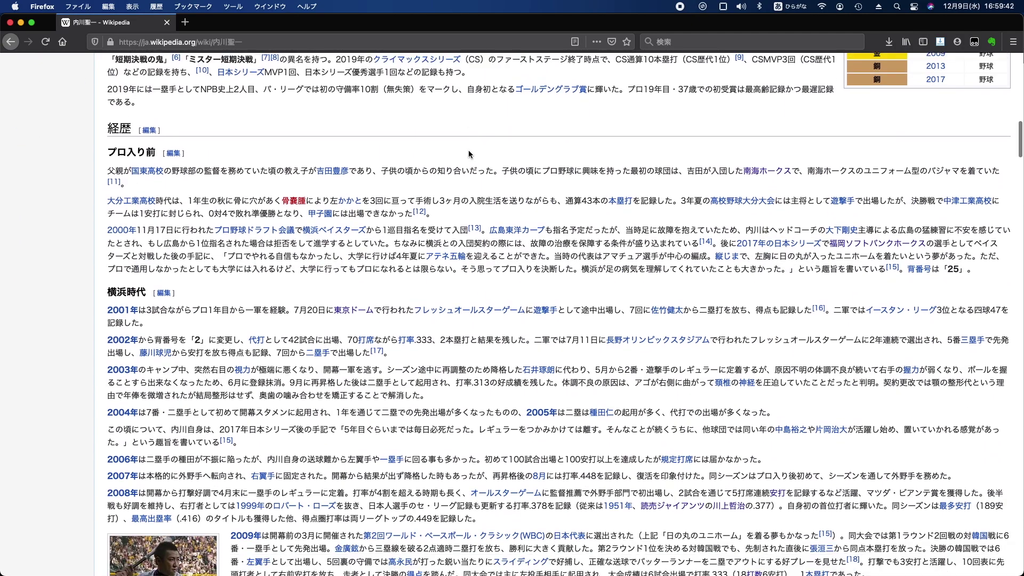
scroll(469, 154, "down", 5)
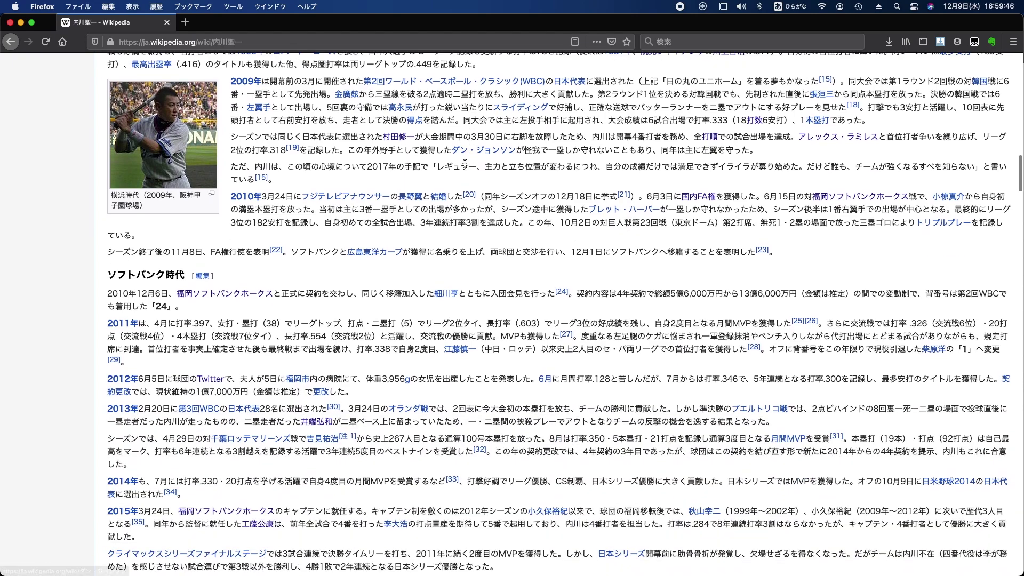
scroll(464, 162, "down", 10)
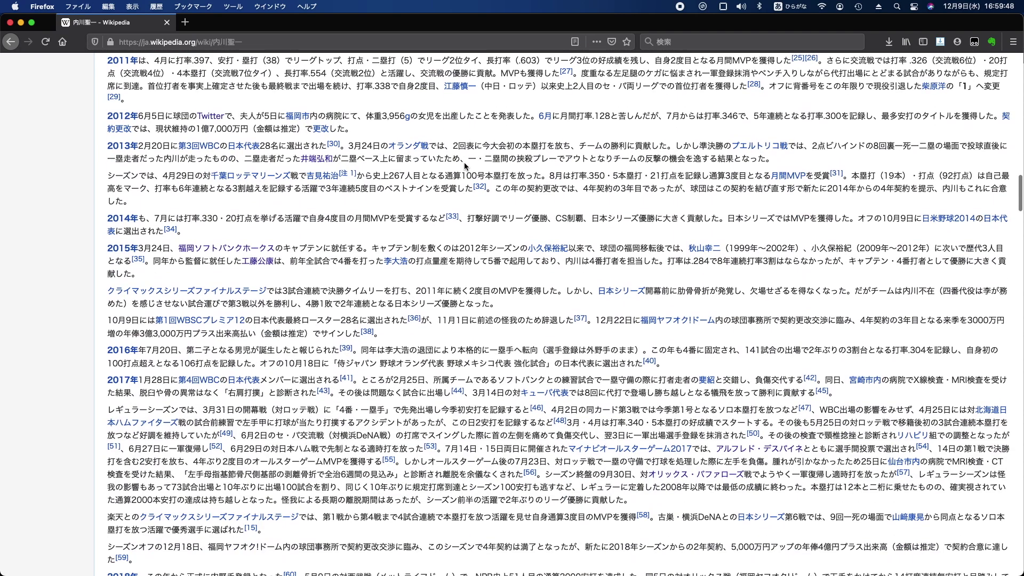
scroll(464, 162, "down", 5)
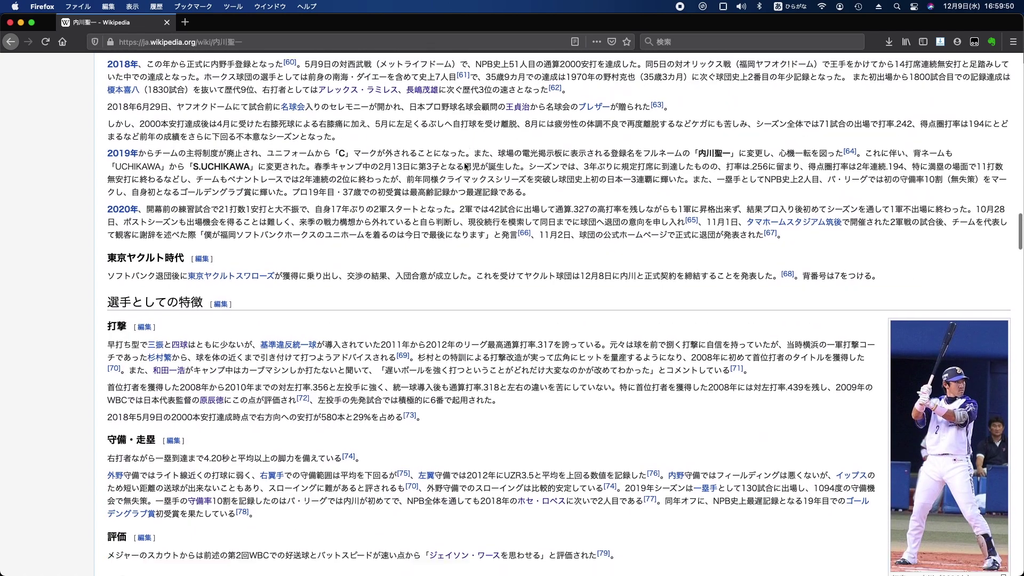
triple_click(487, 142)
left_click(488, 143)
triple_click(487, 142)
scroll(480, 162, "down", 5)
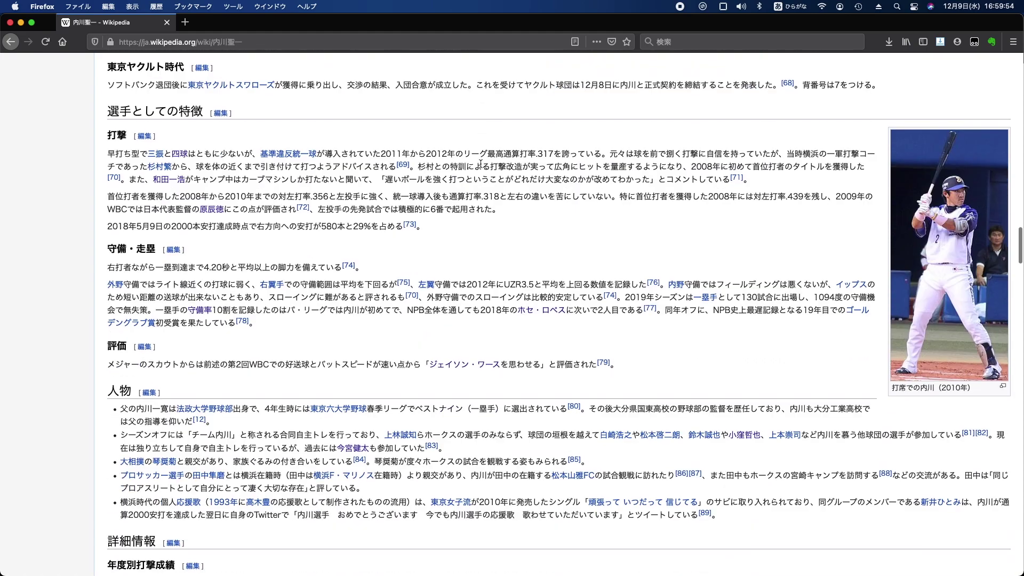
- Read the 打撃 section under 選手としての特徴, highlighting its opening paragraph
scroll(479, 162, "up", 3)
scroll(482, 166, "up", 1)
scroll(482, 166, "down", 2)
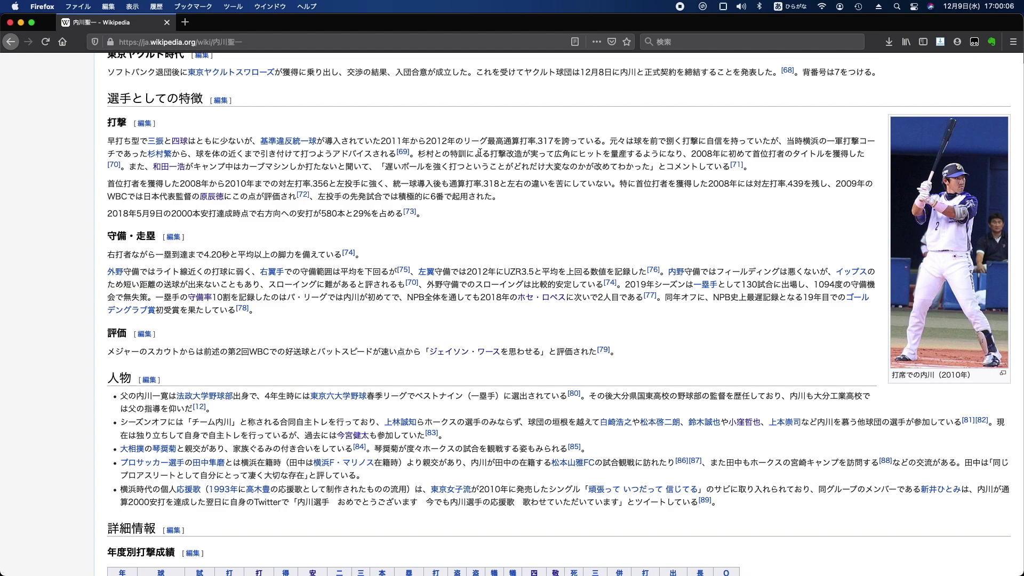
triple_click(479, 152)
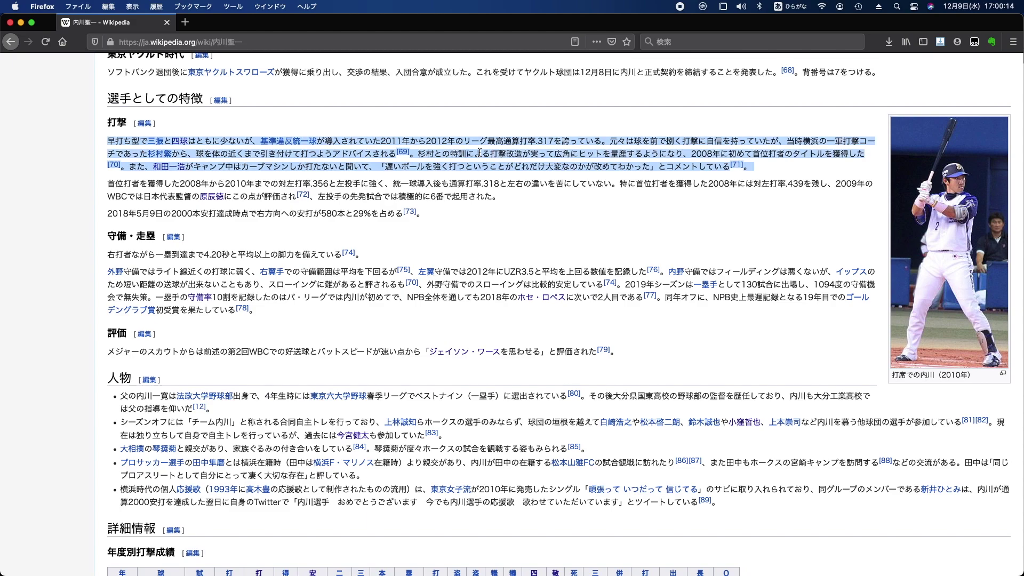
double_click(478, 153)
scroll(479, 153, "down", 1)
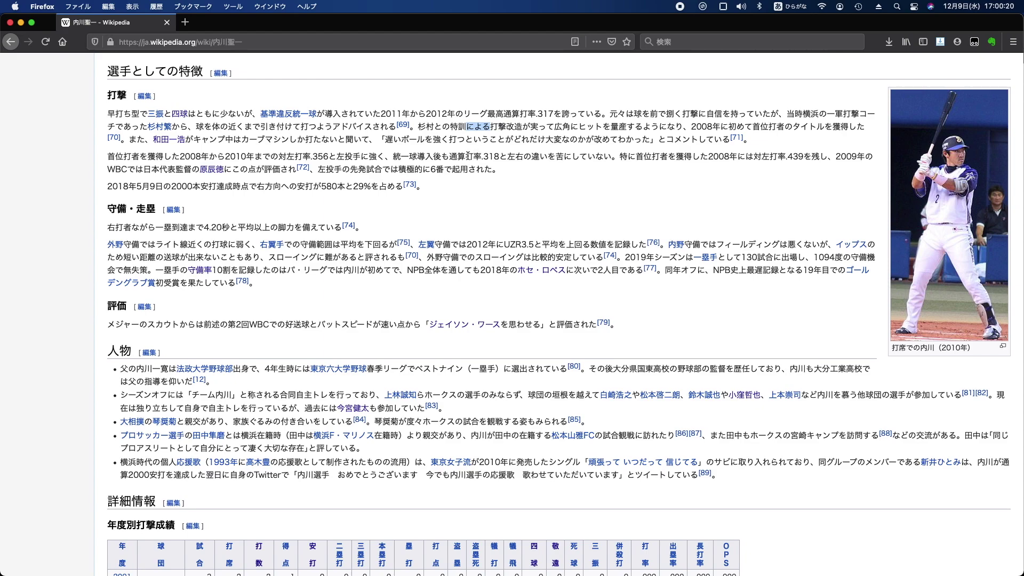
- Examine the 年度別打撃成績 table of yearly batting statistics in the article
scroll(479, 153, "down", 10)
scroll(467, 155, "down", 4)
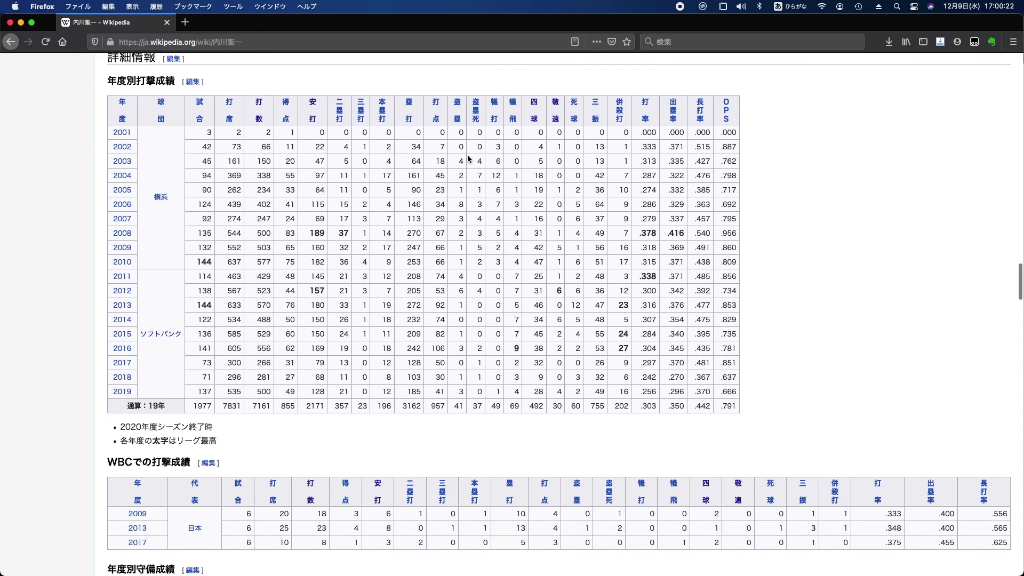
scroll(467, 158, "down", 5)
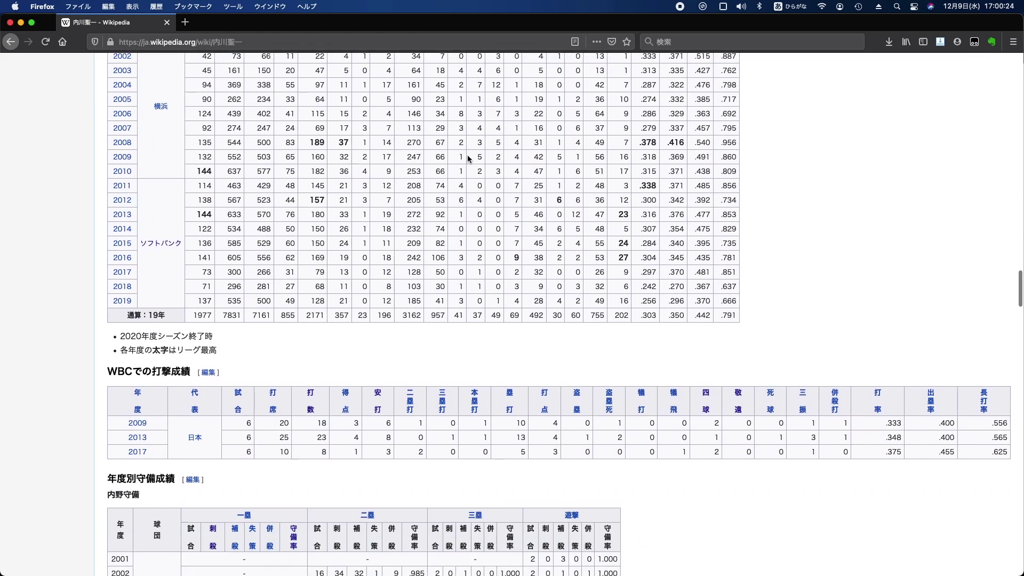
scroll(467, 158, "up", 4)
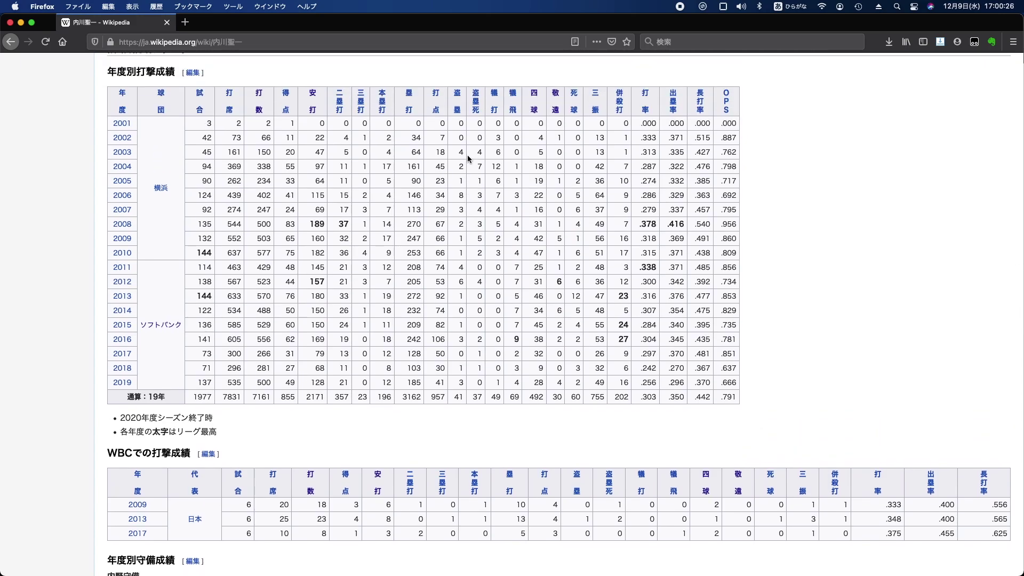
- Switch to the player's statistics spreadsheet in Numbers and review the 本塁打 column from 2001 to 2019
key("ctrl+Up")
left_click(423, 167)
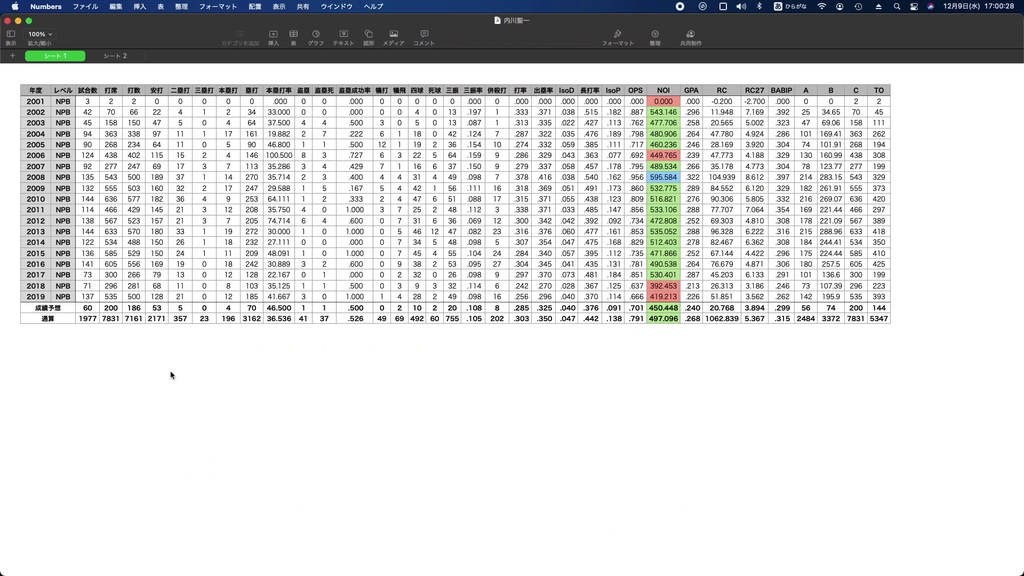
left_click(44, 302)
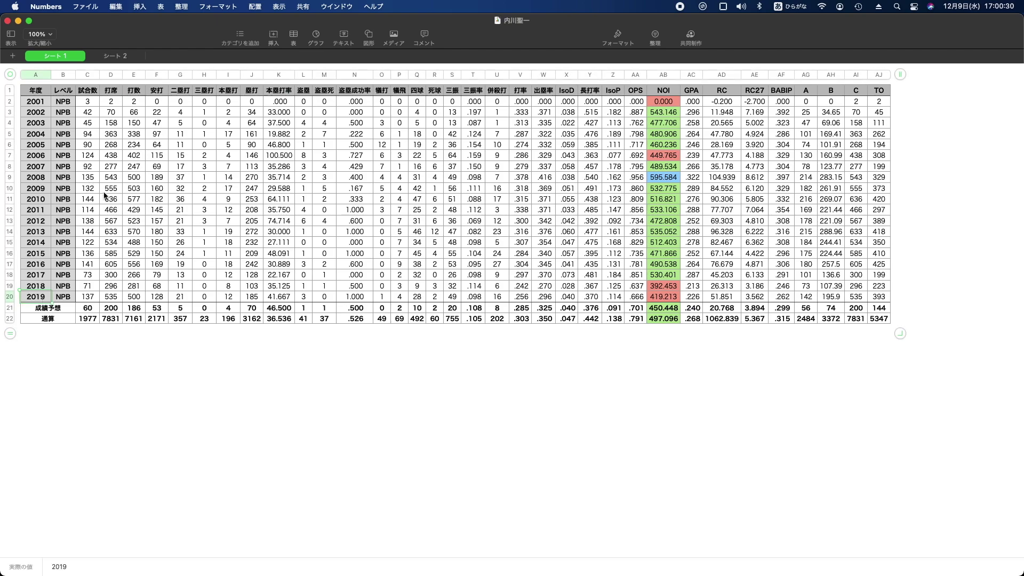
left_click(230, 102)
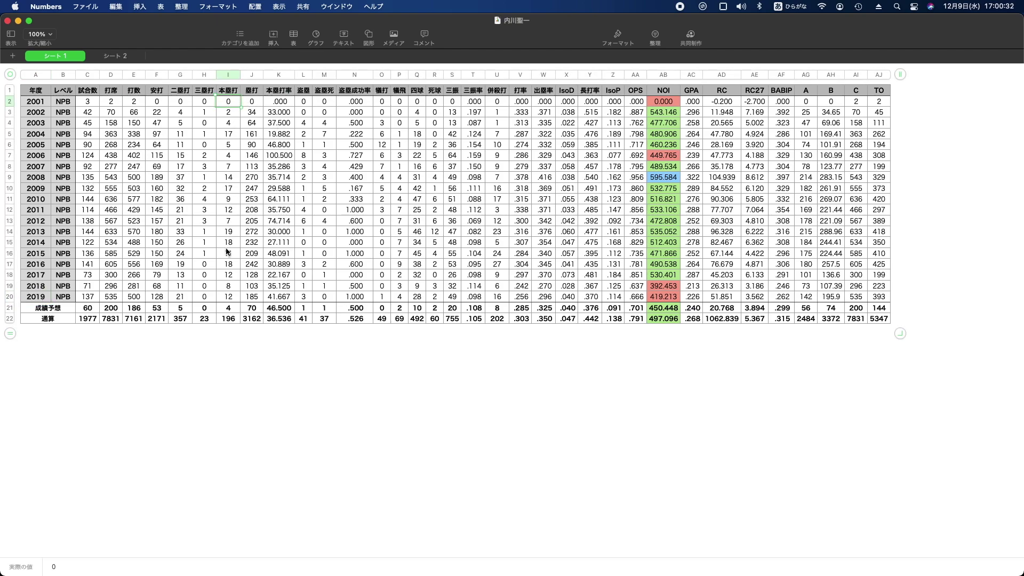
left_click(227, 275, "shift")
left_click(227, 296)
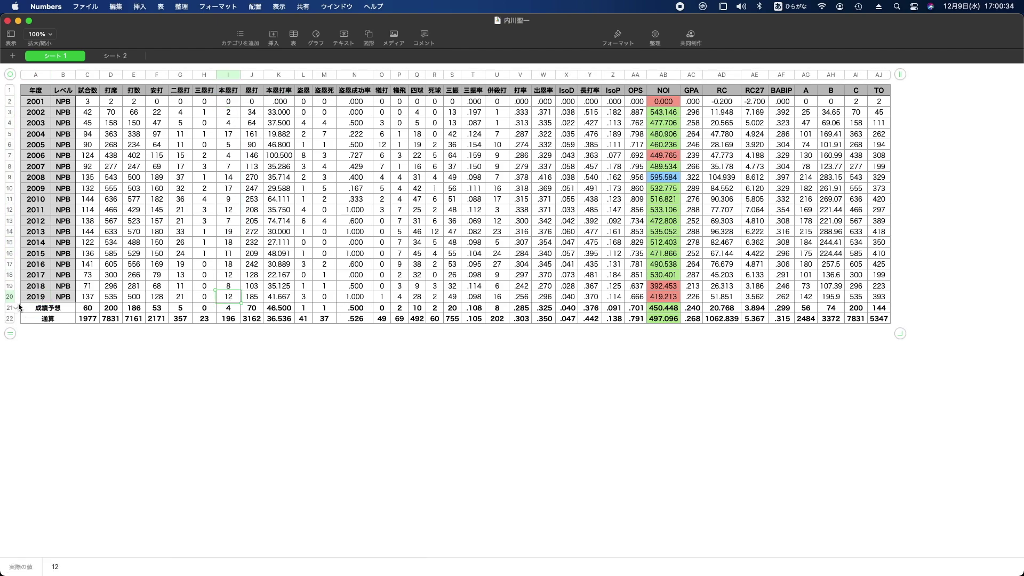
- Highlight the full 2019, 2018 and 2017 season rows one after another to review their statistics
left_click(11, 298)
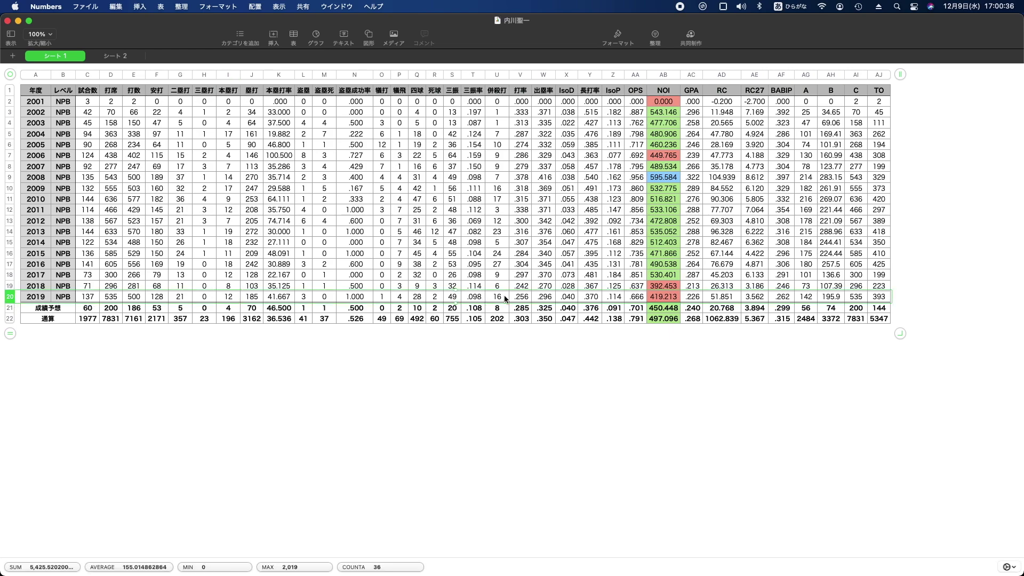
left_click(10, 286)
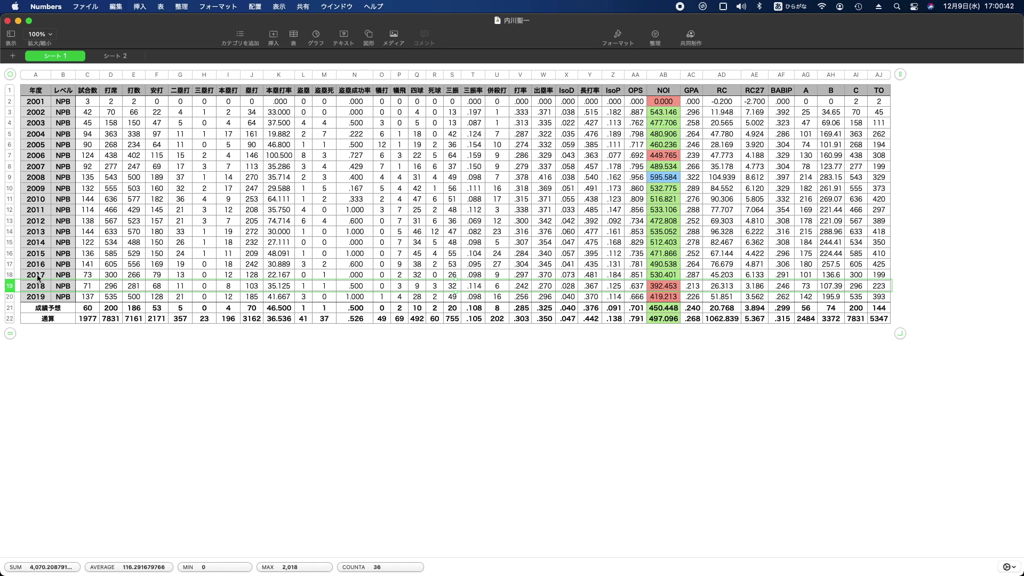
left_click(10, 274)
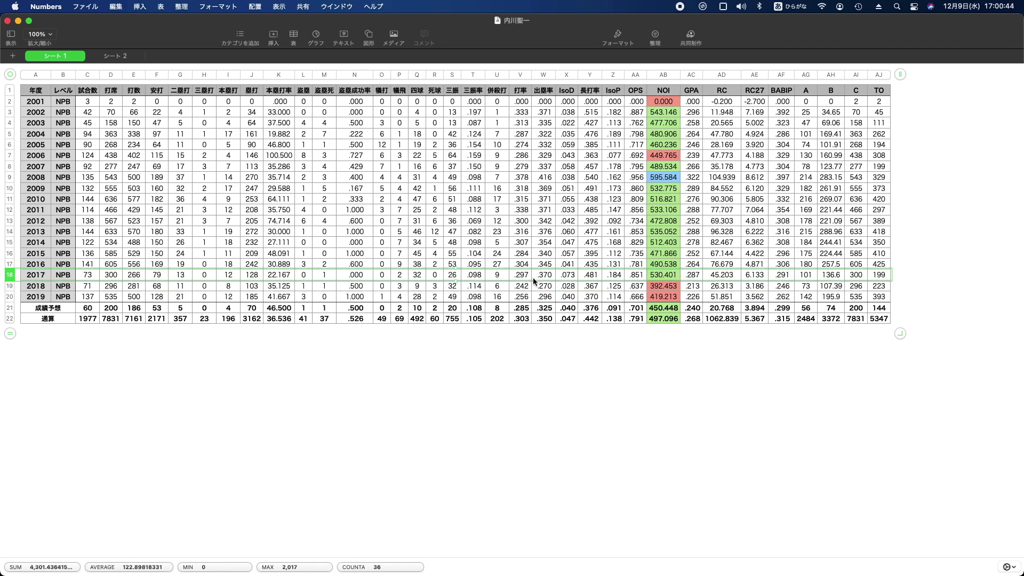
- Compare the 試合数 values for 2018 and 2019 and the 本塁打 values for 2017 to 2019, then deselect the table
left_click(228, 286)
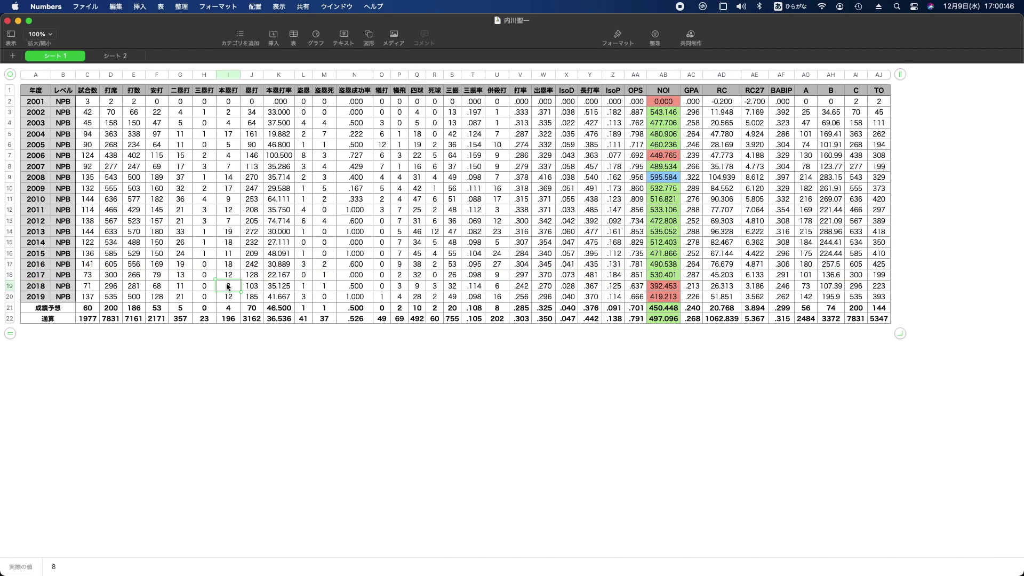
left_click(93, 285)
left_click(93, 297)
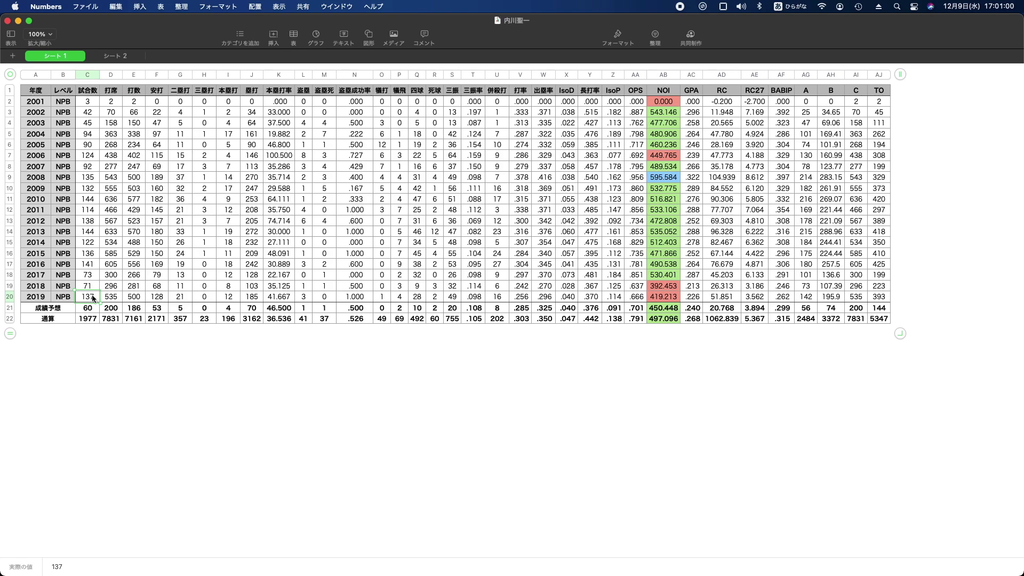
left_click(233, 297)
left_click(238, 288)
left_click(238, 275)
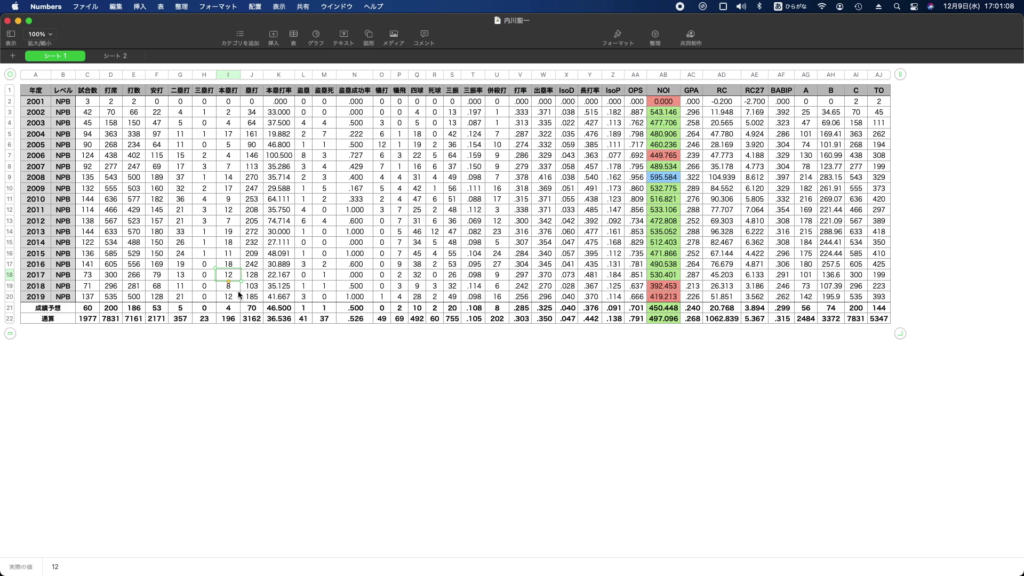
left_click(237, 292)
left_click(199, 410)
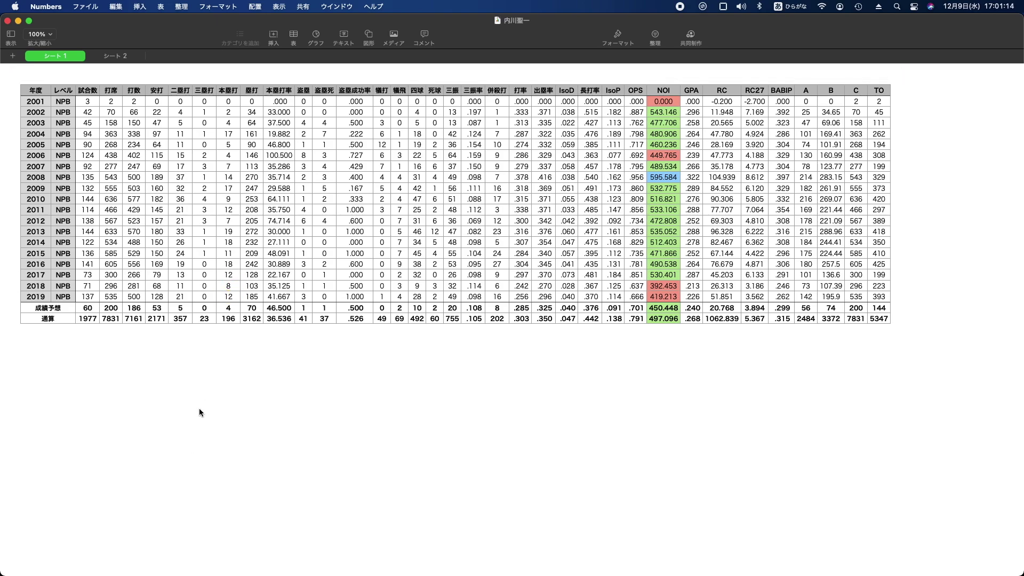
- Highlight the 成績予想 row and inspect its 試合数, 打席 and 打数 cells
left_click(56, 308)
left_click(9, 308)
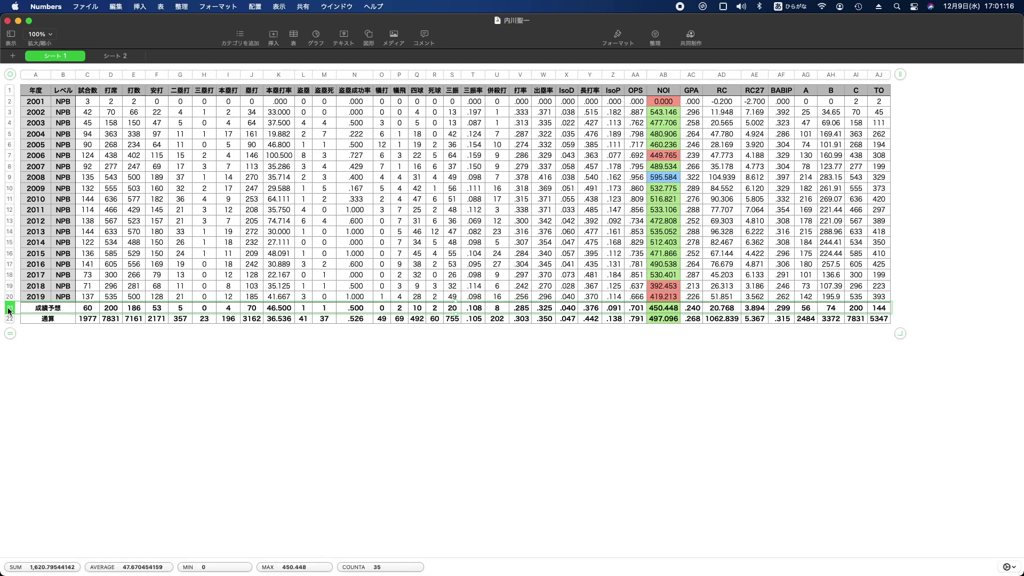
left_click(94, 309)
left_click(112, 309)
left_click(130, 309)
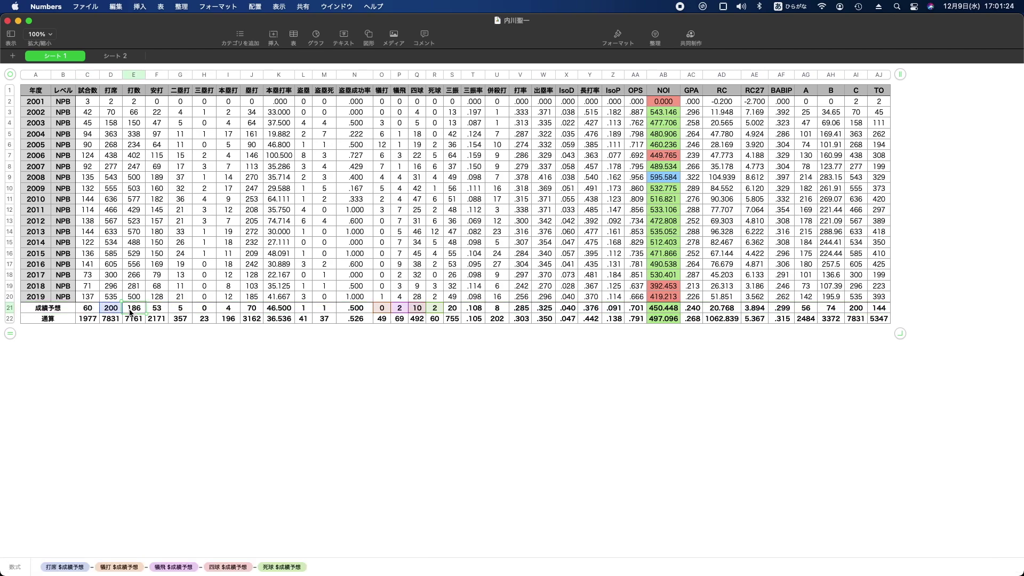
- Compare the projected 試合数 and 打席 cells in the 成績予想 row, then deselect the table
left_click(94, 314)
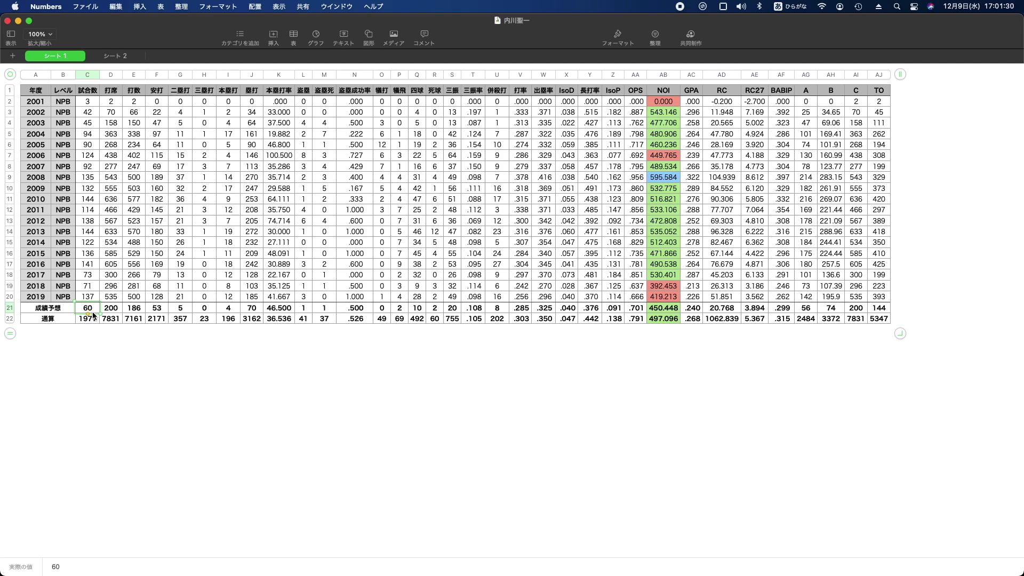
left_click(109, 311)
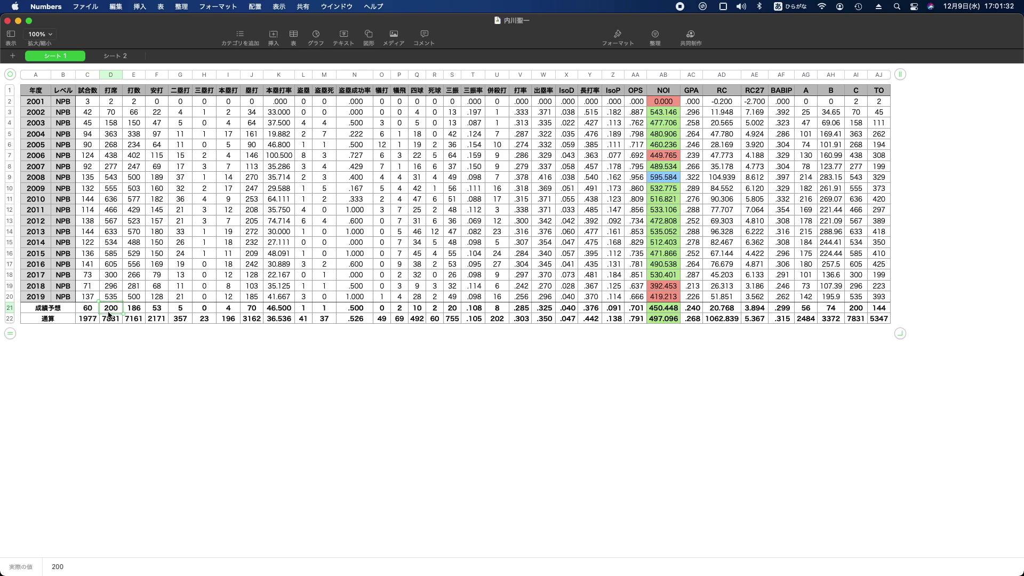
left_click(89, 311)
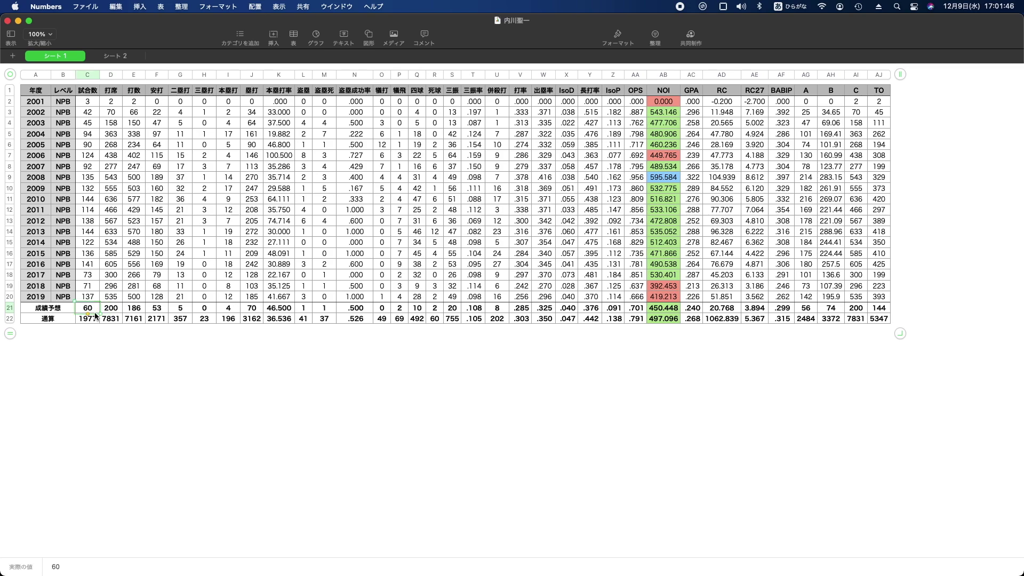
left_click(105, 313)
left_click(88, 313)
left_click(104, 312)
left_click(90, 312)
left_click(314, 385)
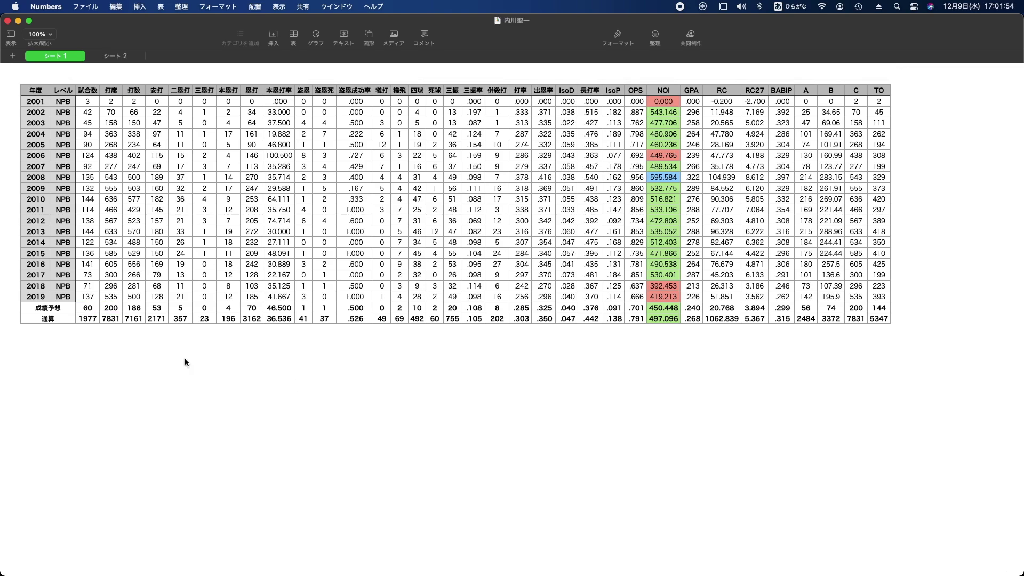
left_click(77, 306)
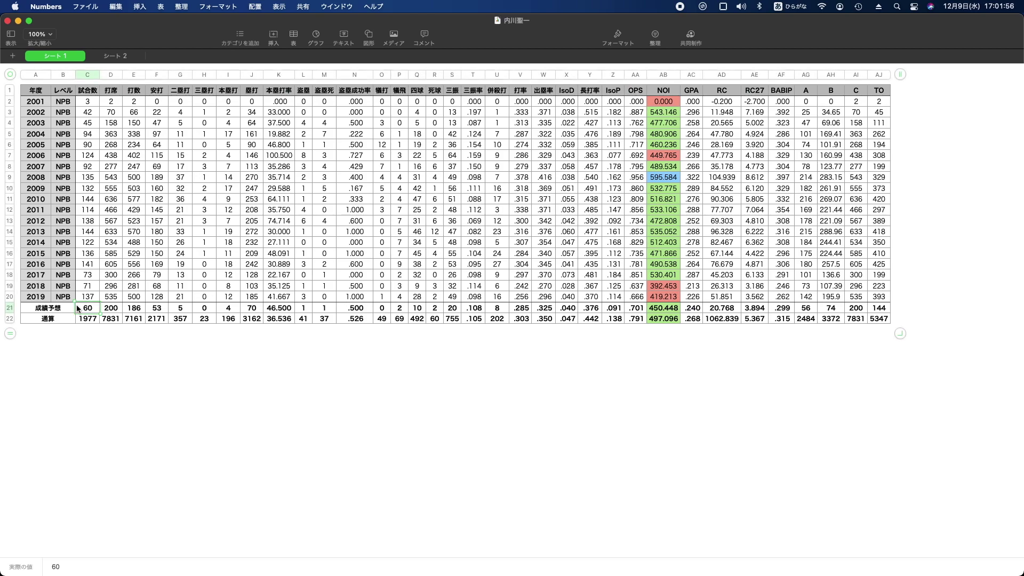
left_click(111, 311)
left_click(354, 413)
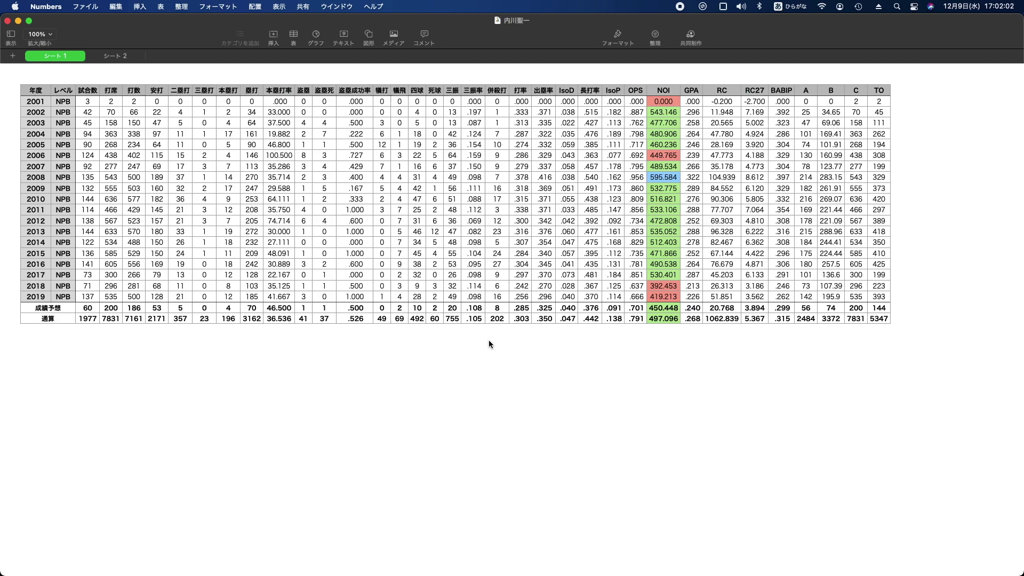
- Inspect the projected 打率 and 本塁打 cells in the 成績予想 row, then deselect the table
left_click(518, 309)
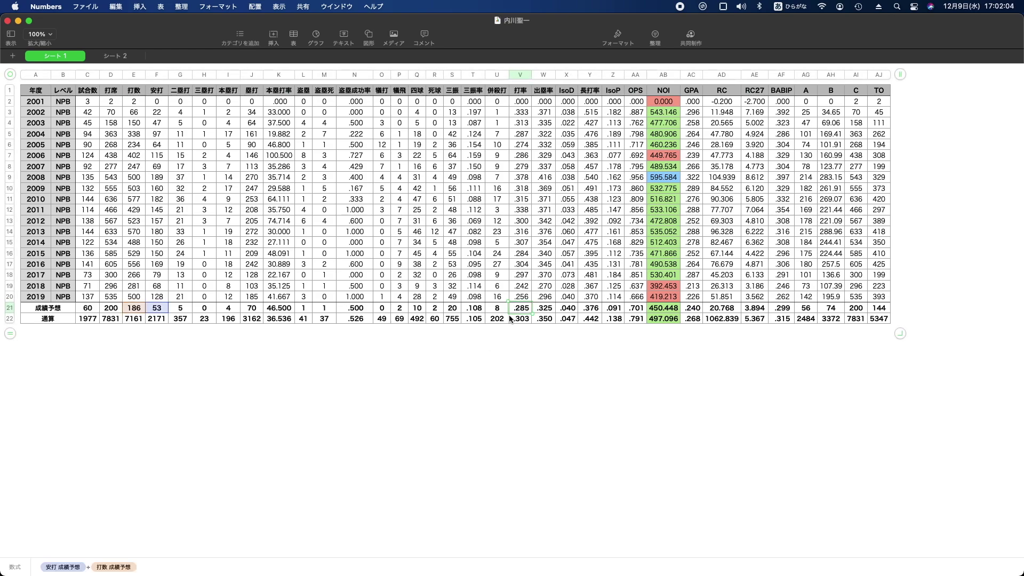
left_click(219, 316)
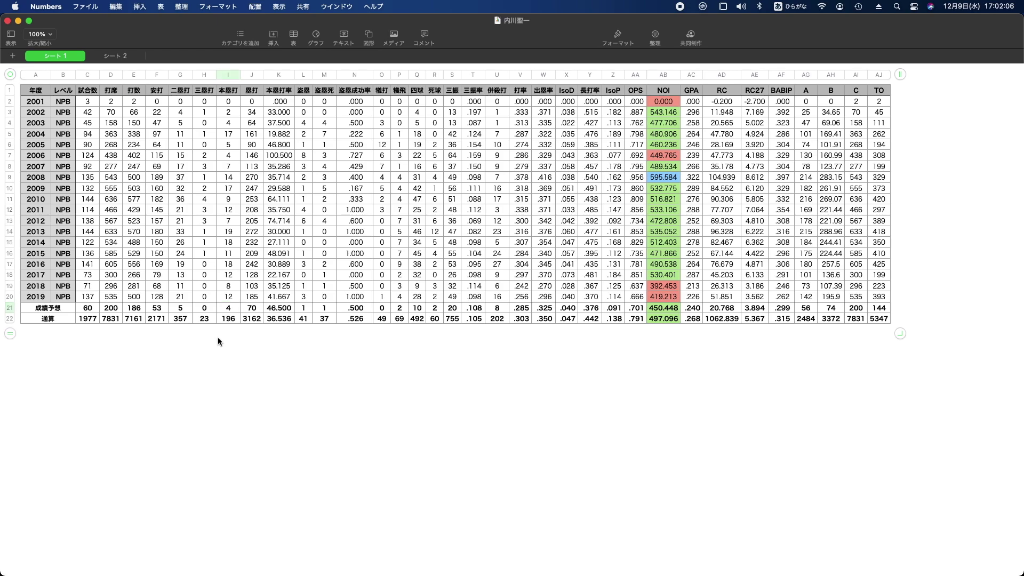
left_click(217, 339)
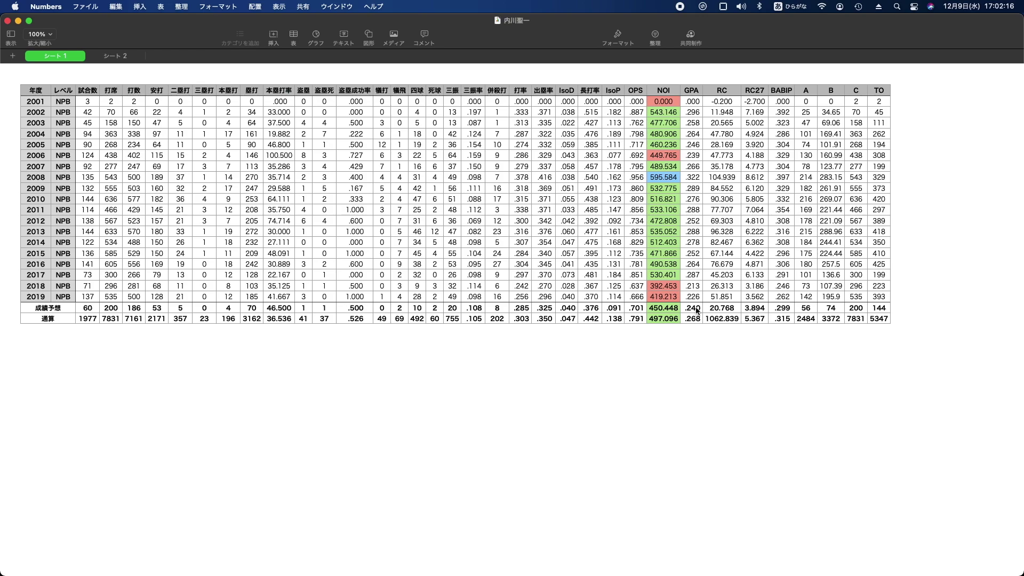
- Inspect the RC27 cell for 2019 and compare the 打率 values for 2017 to 2019, then deselect the table
left_click(756, 297)
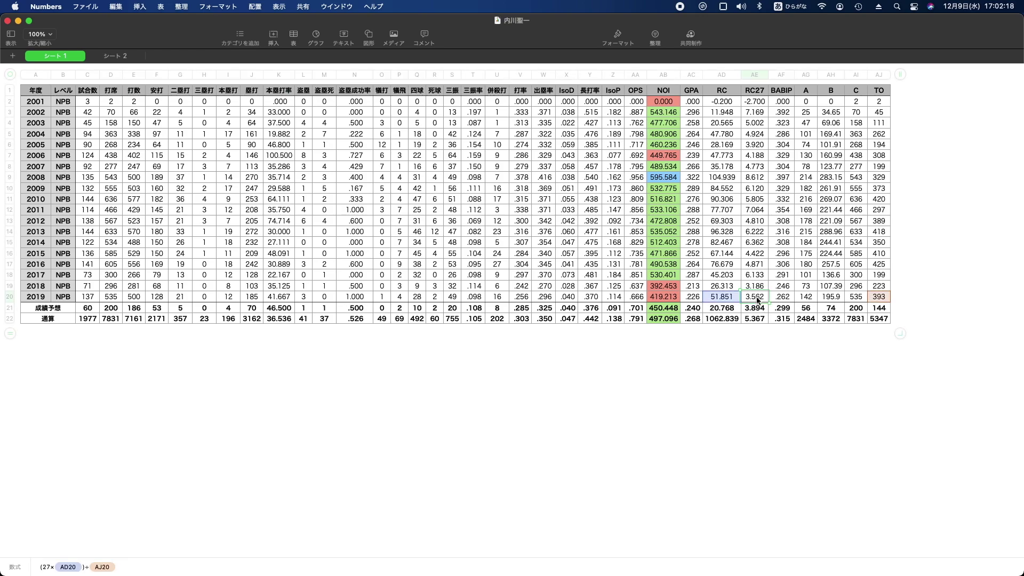
left_click(528, 297)
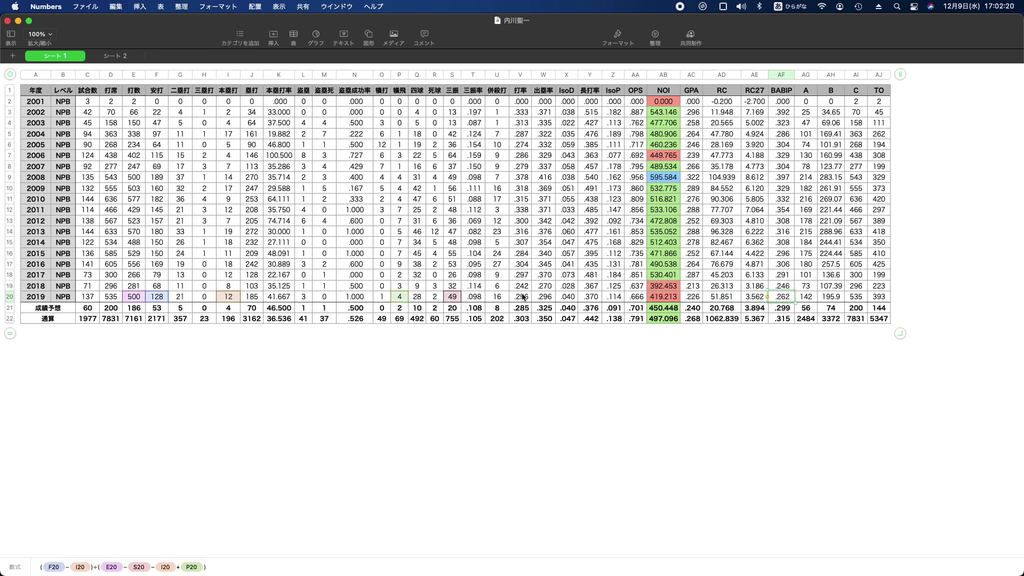
left_click(520, 297)
left_click(522, 286)
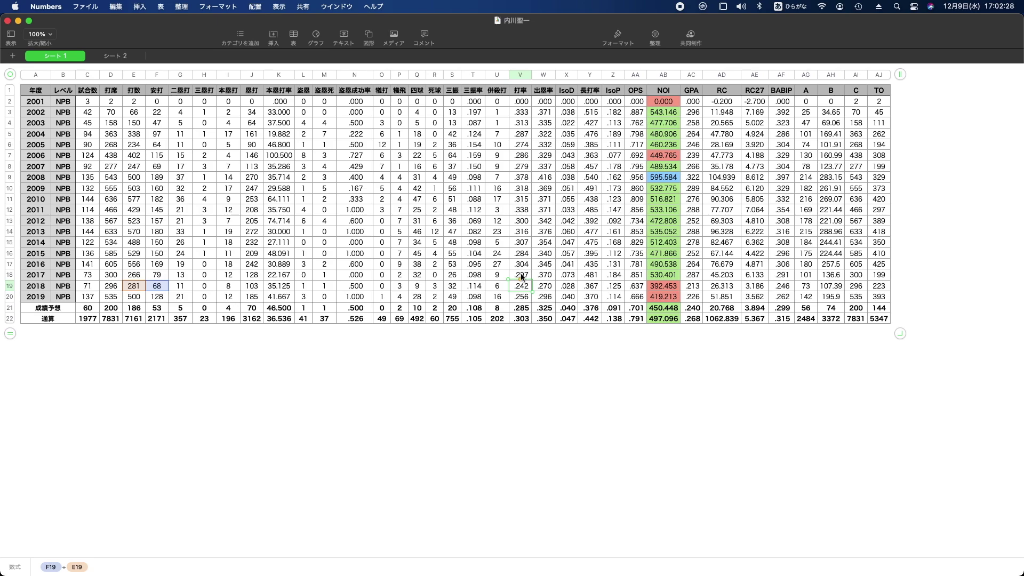
left_click(521, 276)
left_click(519, 289)
left_click(517, 298)
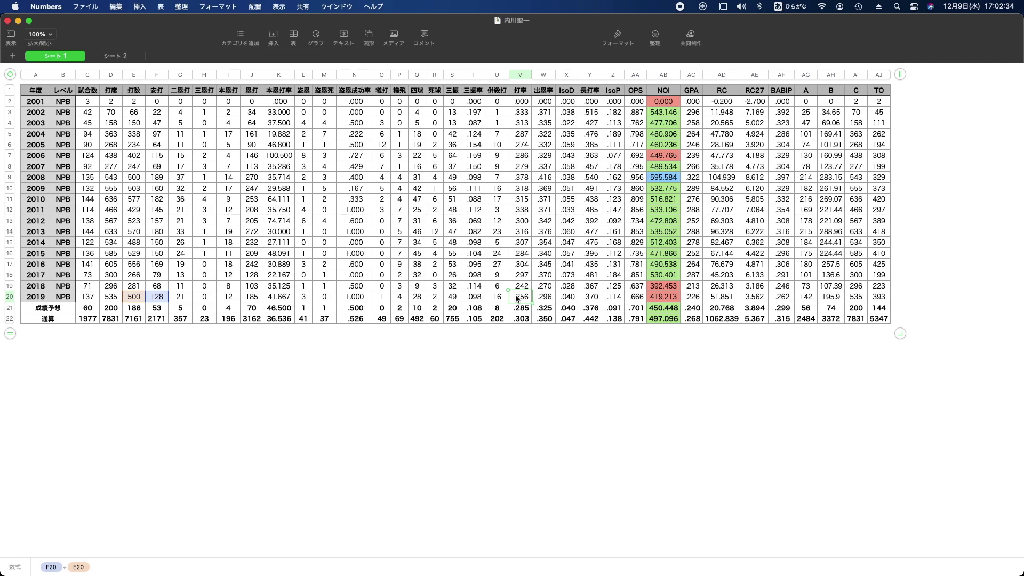
left_click(515, 329)
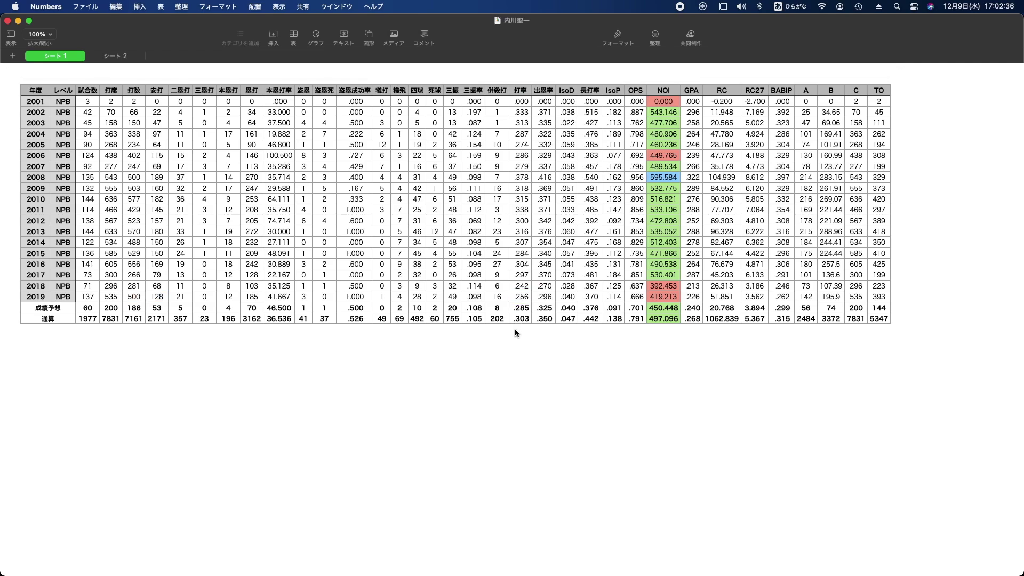
- Compare the 打率 cells for 2019 and 2018 with the BABIP cells for 2019 back to 2017
left_click(527, 298)
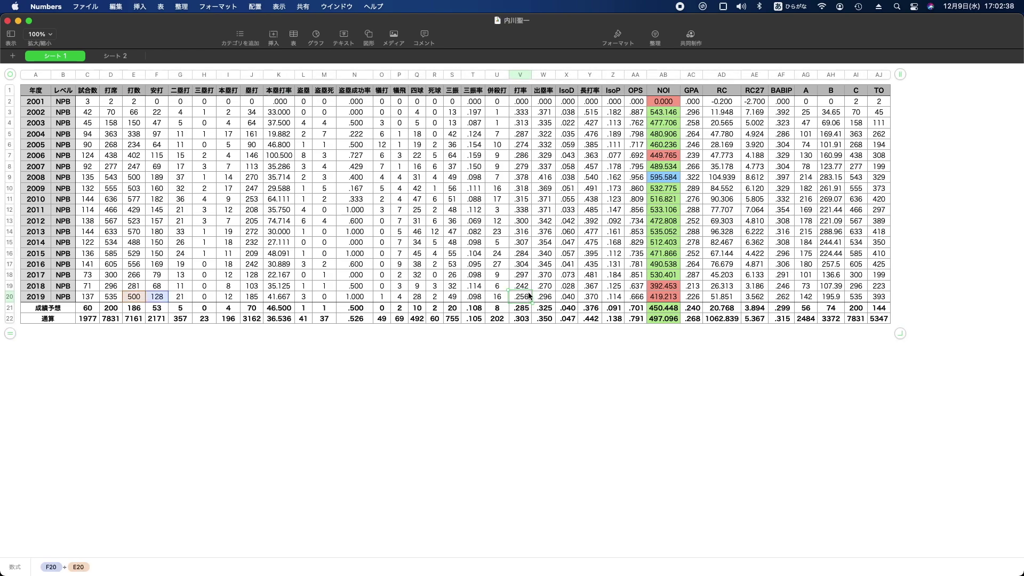
left_click(520, 286)
left_click(770, 296)
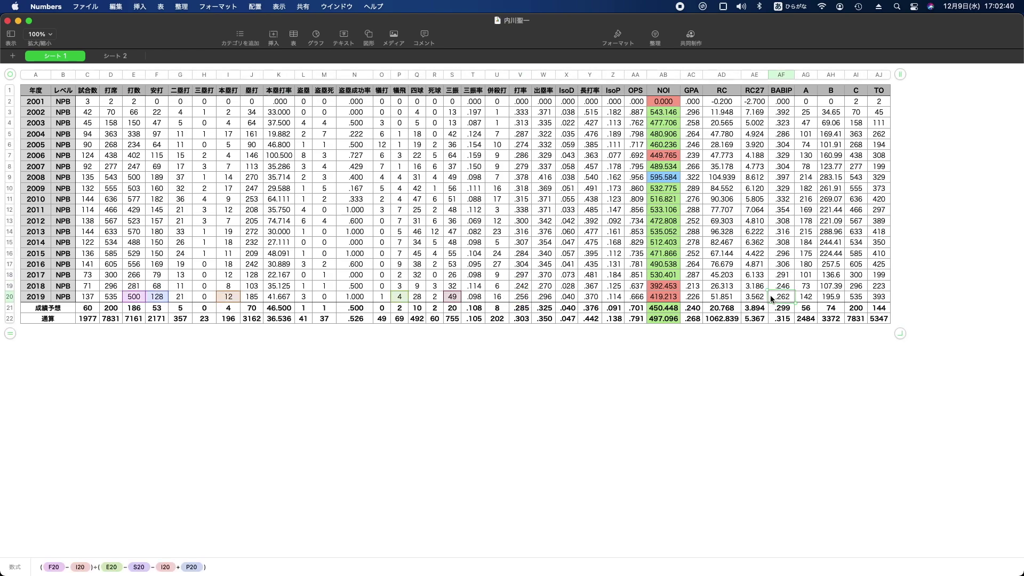
left_click(769, 285)
left_click(773, 276)
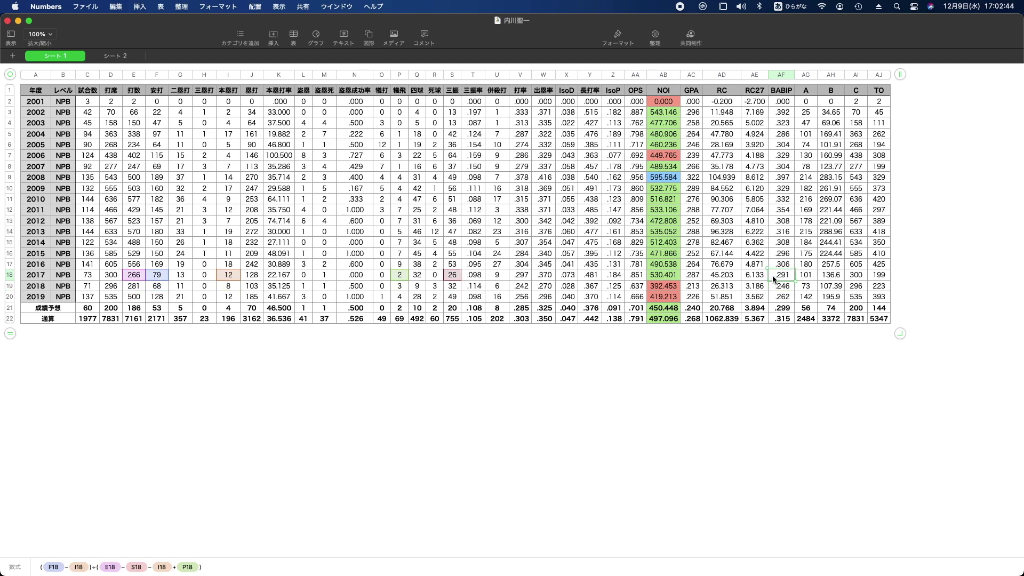
- Trace the yearly BABIP values back from 2016 through 2011 and into the seasons before it
key("Up")
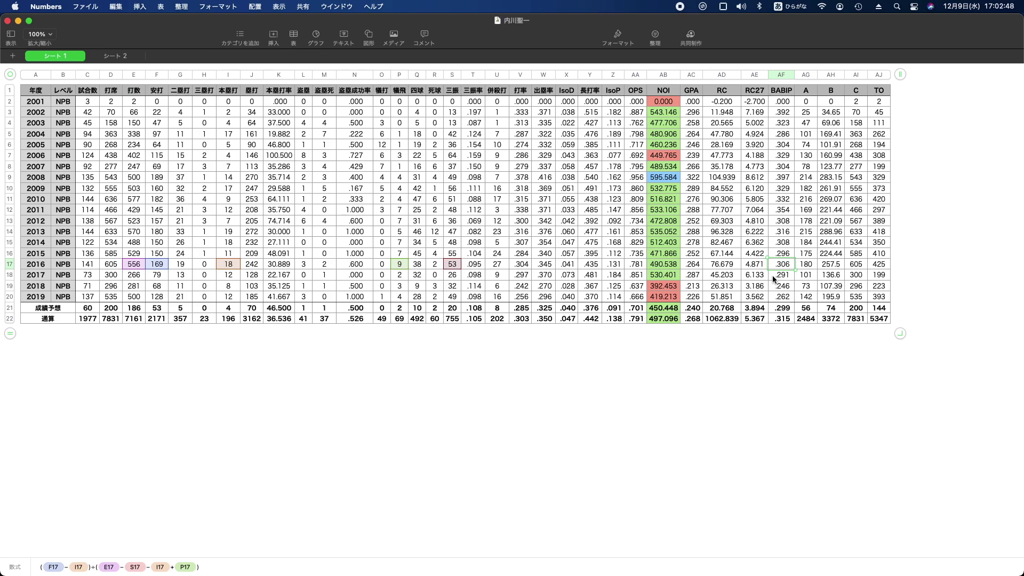
key("Up")
key("Down")
key("Up")
key("Up")
key("Up")
key("Up")
key("Up")
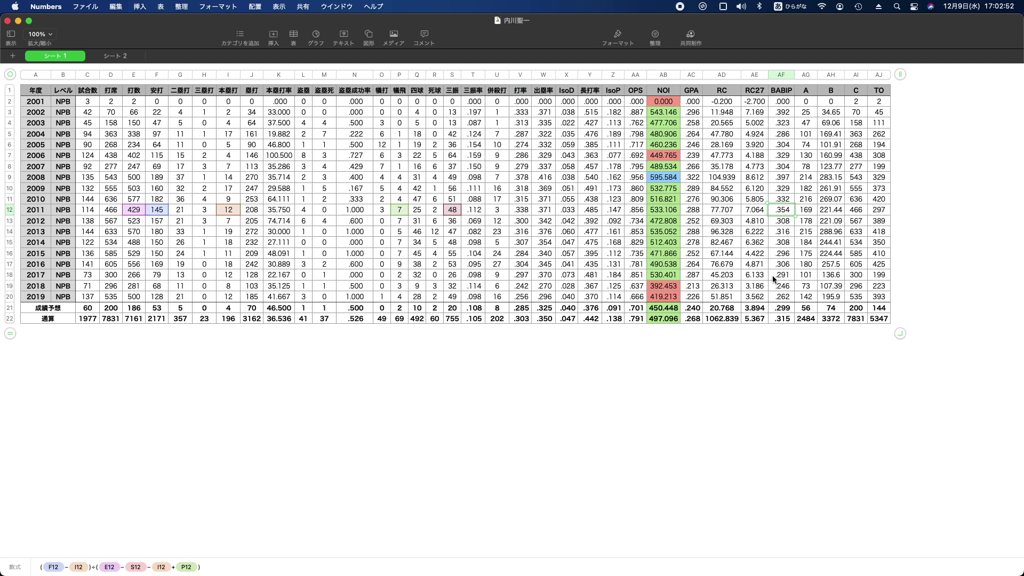
key("Up")
key("Up")
- Follow the BABIP column forward again year by year as far as the 2014 season
key("Down")
key("Down")
key("Down")
key("Down")
key("Down")
key("Down")
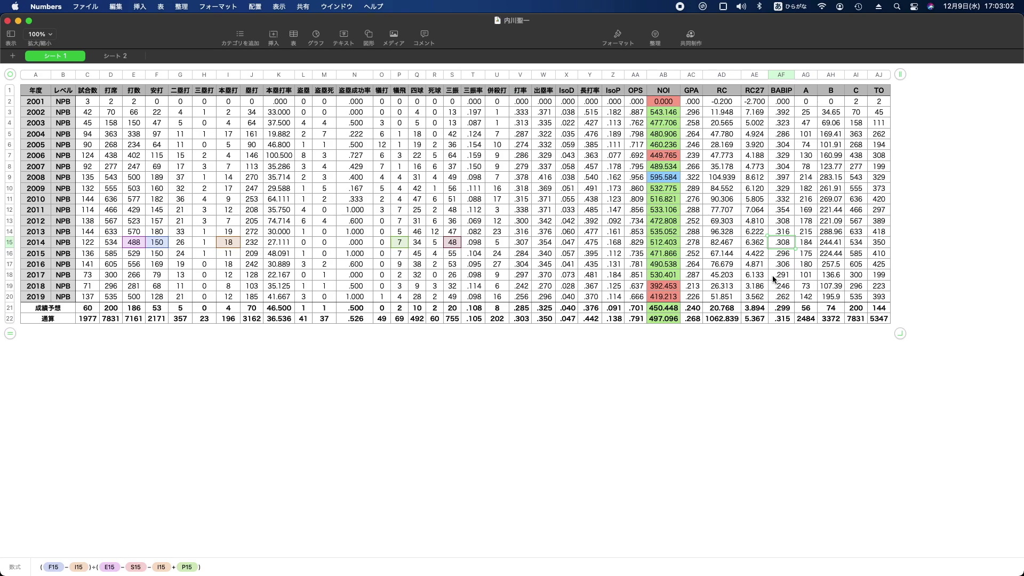
- Recheck the BABIP cells from 2013 back to 2009, one season at a time
key("Up")
key("Up")
key("Up")
key("Up")
key("Up")
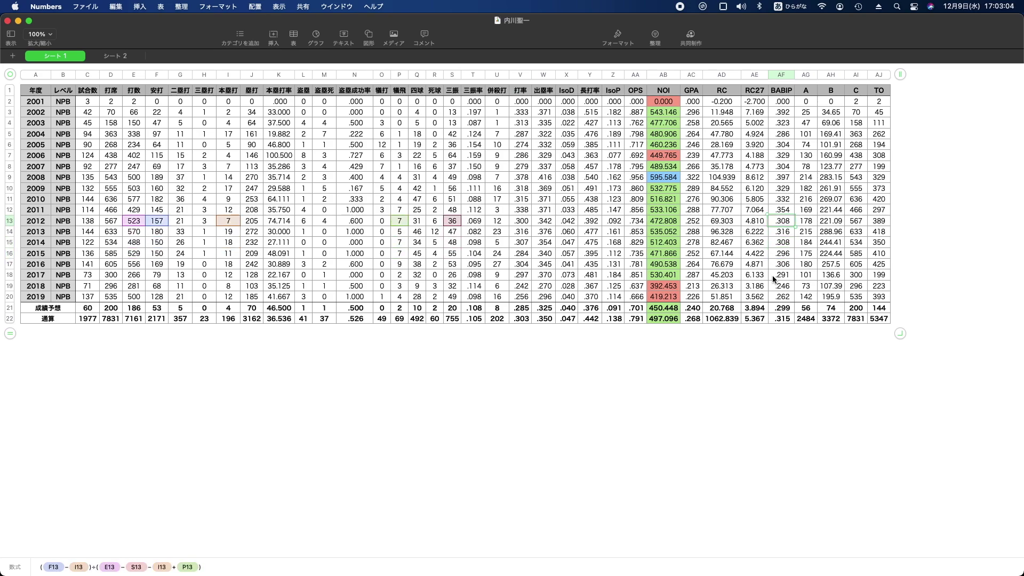
key("Up")
key("Up")
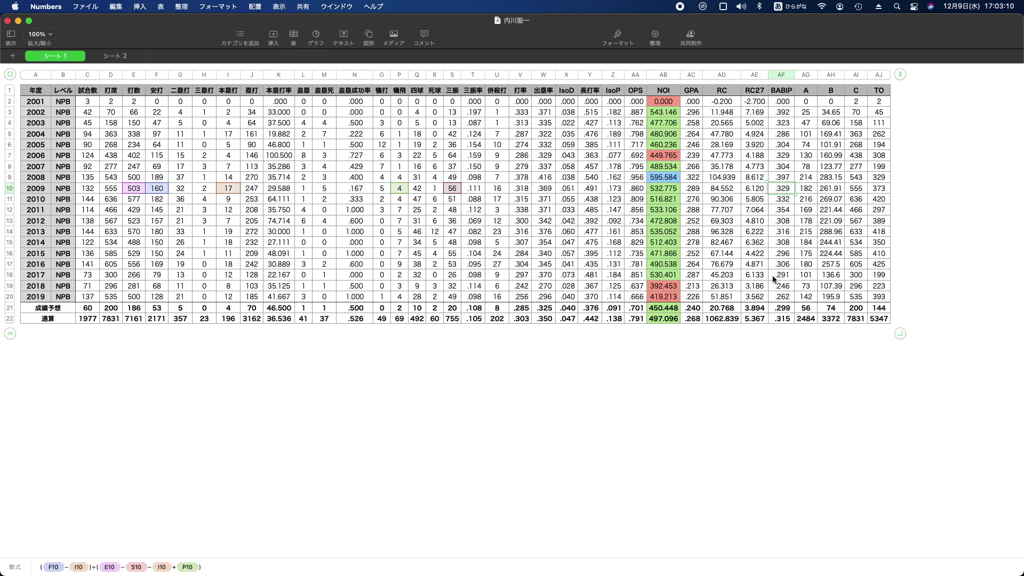
- Review the BABIP cells from 2010 forward through 2016 and on to the most recent seasons
key("Down")
key("Down")
key("Down")
key("Down")
key("Down")
key("Down")
key("Down")
key("Down")
key("Down")
key("Down")
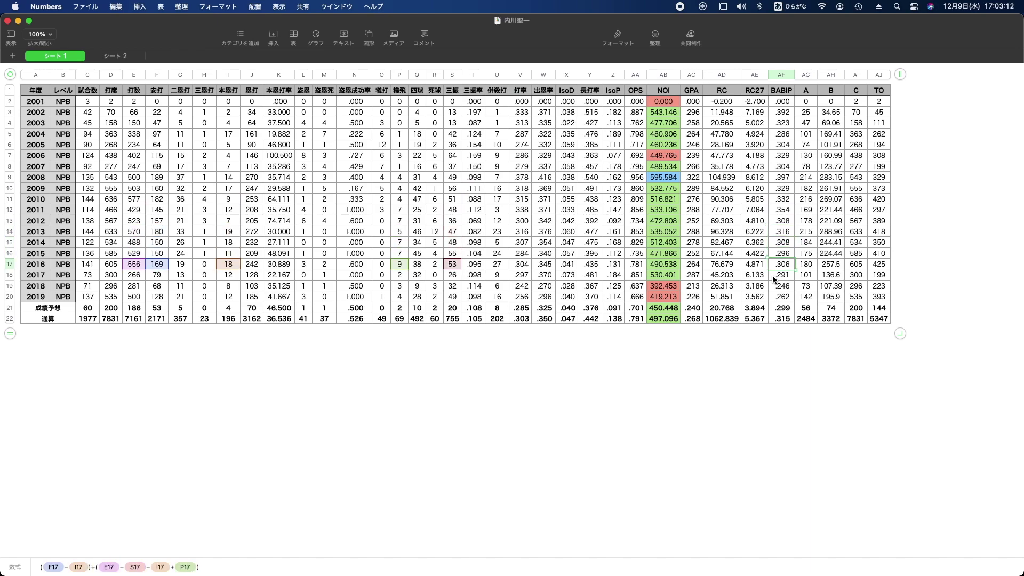
- Compare the BABIP values for 2018 and 2019, ending on the 2018 cell
key("Up")
key("Down")
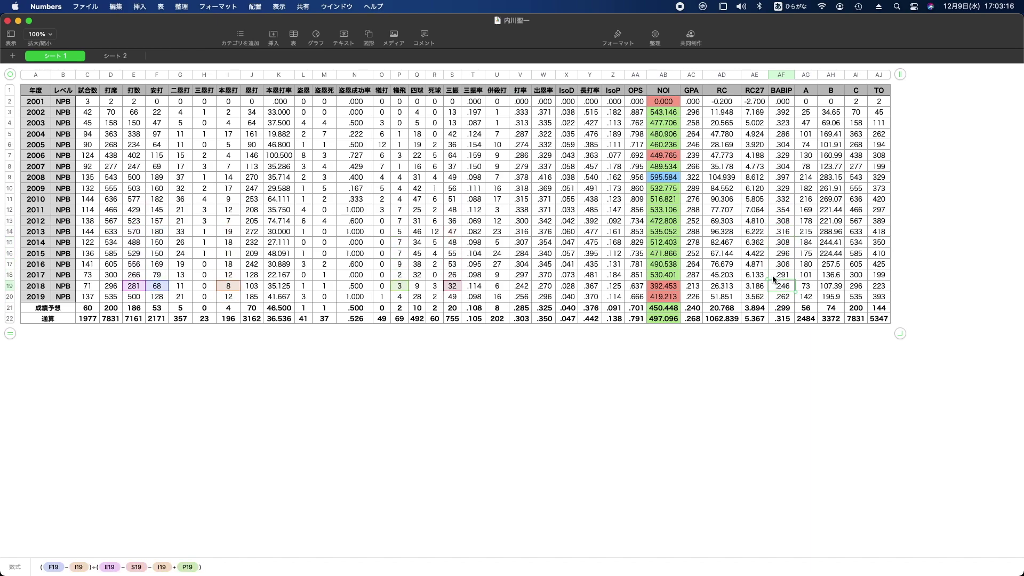
key("Down")
key("Up")
key("Down")
key("Up")
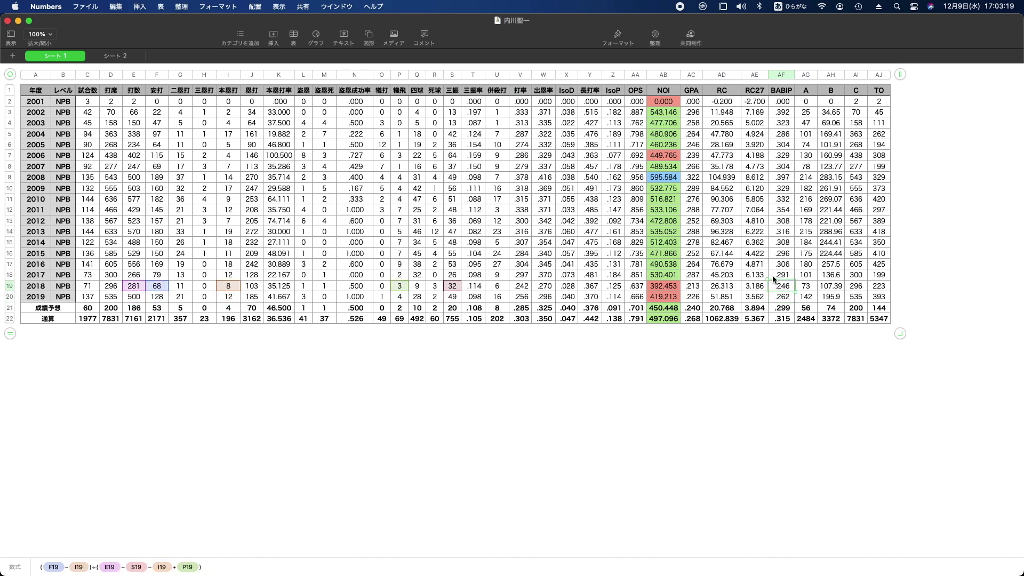